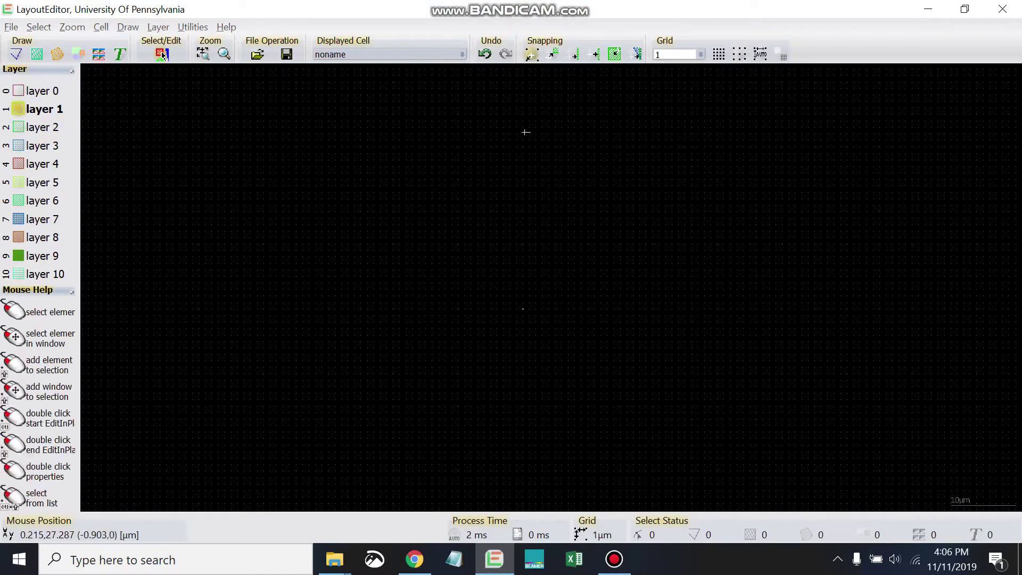
Step: Drag a few trial selection windows across the empty canvas
{"action": "left_click_drag", "start_coordinate": [379, 232], "coordinate": [376, 269]}
{"action": "left_click_drag", "start_coordinate": [235, 322], "coordinate": [218, 292]}
{"action": "left_click_drag", "start_coordinate": [232, 128], "coordinate": [290, 128]}
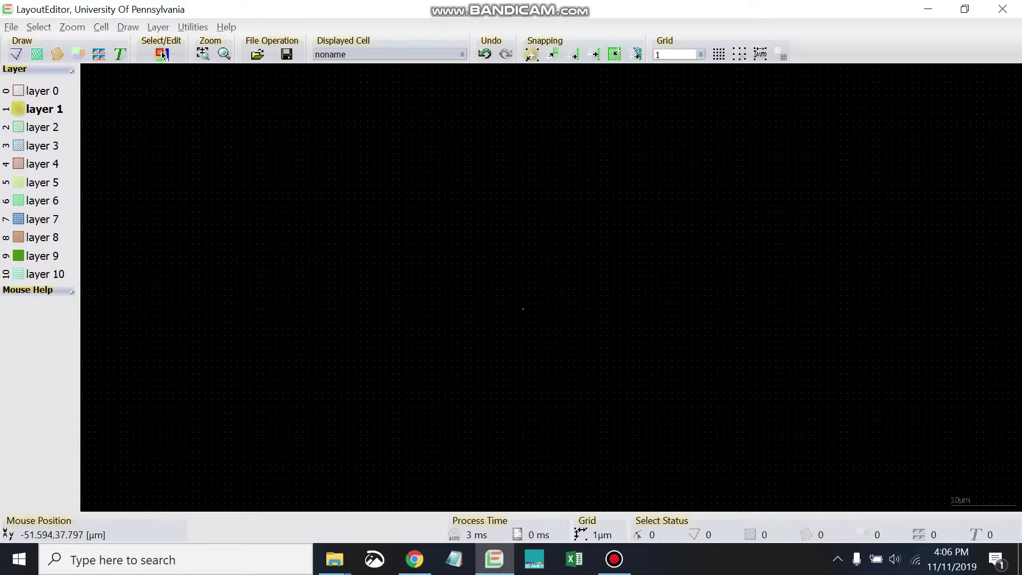
Step: Switch from Select/Edit to Box drawing mode on layer 1 with the B key
{"action": "left_click", "coordinate": [162, 54]}
{"action": "left_click", "coordinate": [162, 54]}
{"action": "key", "text": "b"}
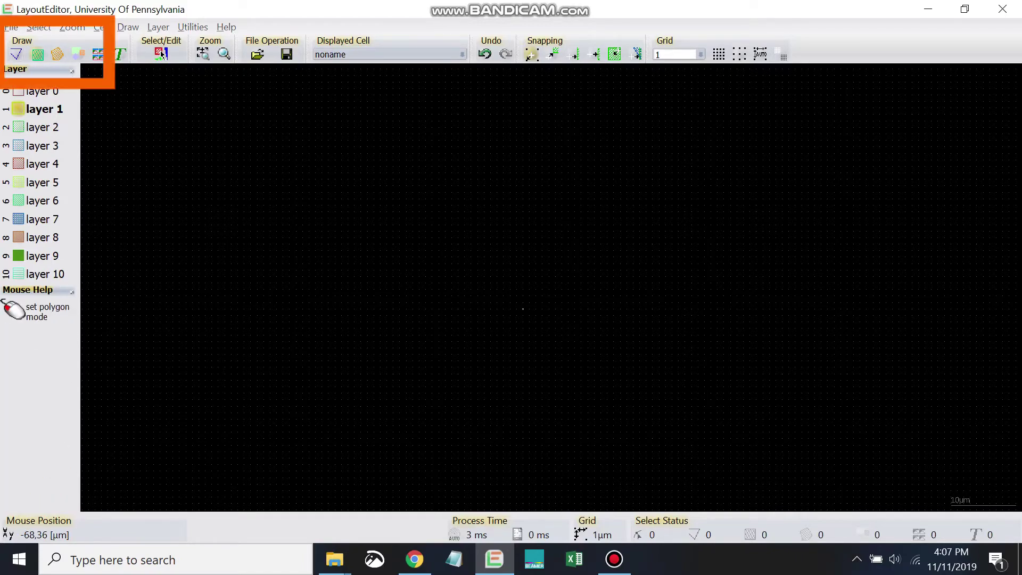
Step: Draw the first five rectangles of varying sizes across the upper canvas
{"action": "left_click", "coordinate": [192, 133]}
{"action": "left_click", "coordinate": [244, 192]}
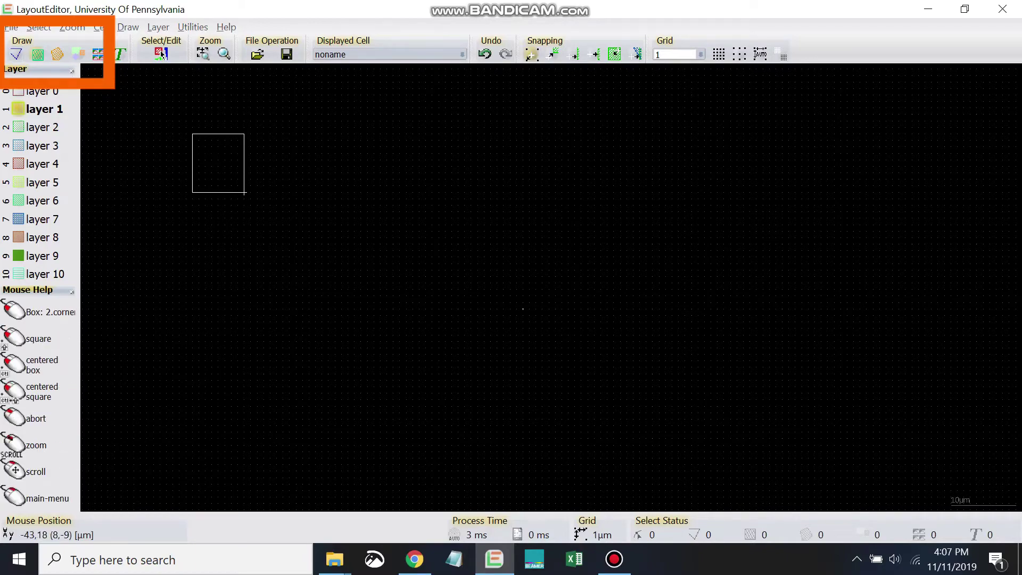
{"action": "left_click", "coordinate": [264, 128]}
{"action": "left_click", "coordinate": [335, 147]}
{"action": "left_click", "coordinate": [451, 205]}
{"action": "left_click", "coordinate": [503, 154]}
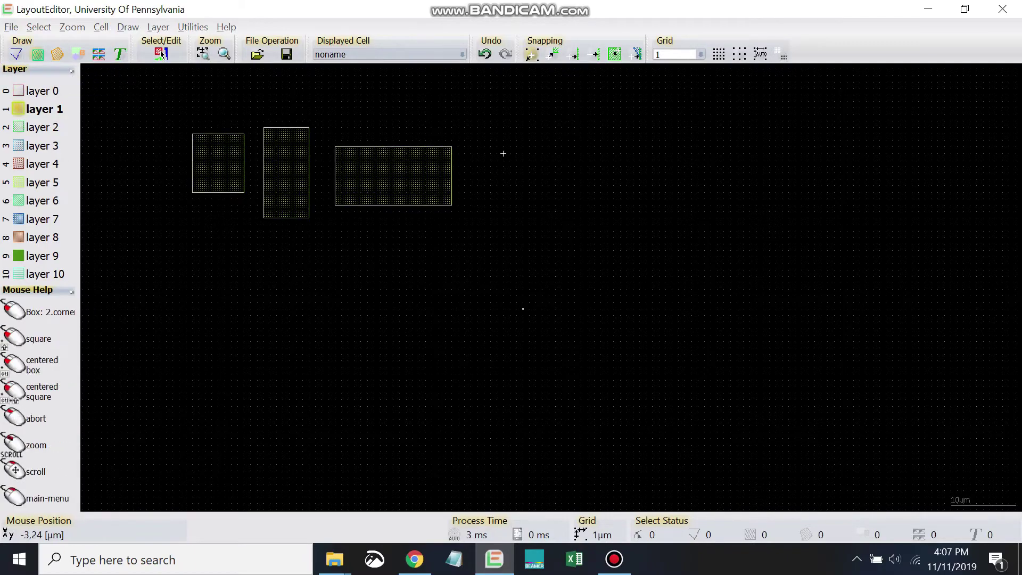
{"action": "left_click", "coordinate": [568, 257]}
{"action": "left_click", "coordinate": [601, 160]}
{"action": "left_click", "coordinate": [704, 218]}
Step: Draw five more rectangles: tall, upper right, right edge, large lower right, and left side
{"action": "left_click", "coordinate": [782, 289]}
{"action": "left_click", "coordinate": [711, 154]}
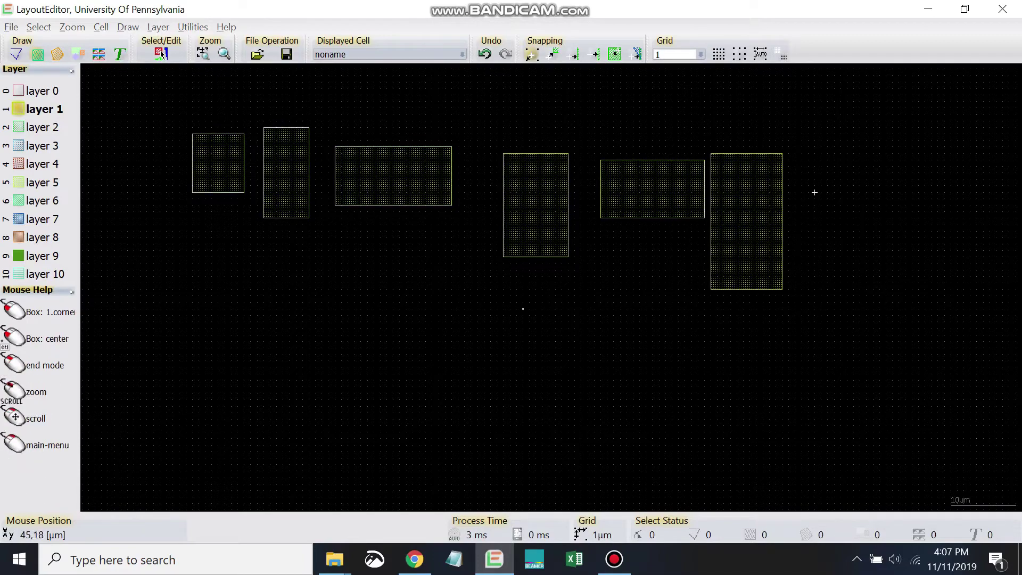
{"action": "left_click", "coordinate": [815, 166]}
{"action": "left_click", "coordinate": [977, 250]}
{"action": "left_click", "coordinate": [1003, 399]}
{"action": "left_click", "coordinate": [905, 282]}
{"action": "left_click", "coordinate": [821, 451]}
{"action": "left_click", "coordinate": [626, 342]}
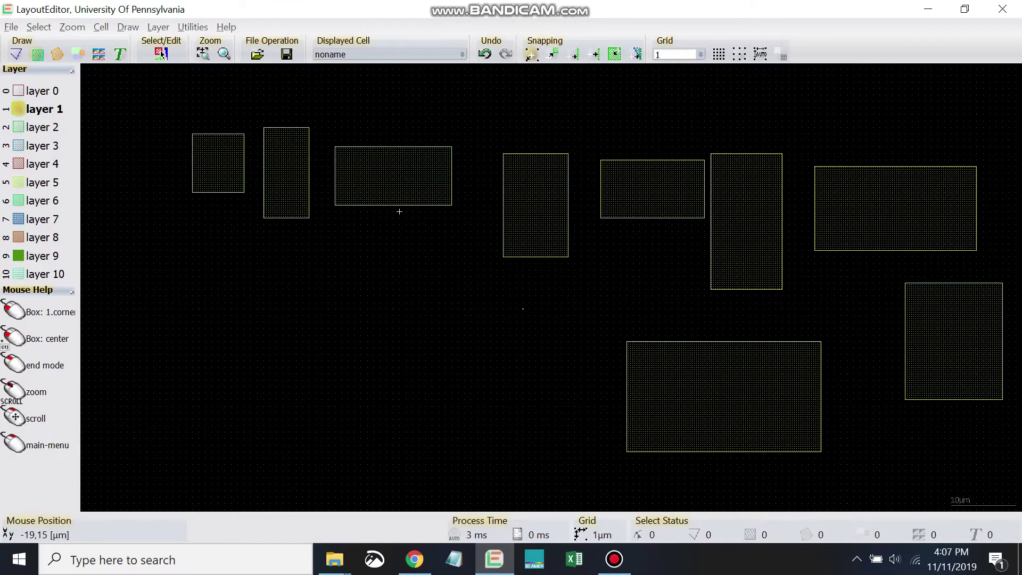
{"action": "left_click", "coordinate": [199, 276]}
{"action": "left_click", "coordinate": [328, 374]}
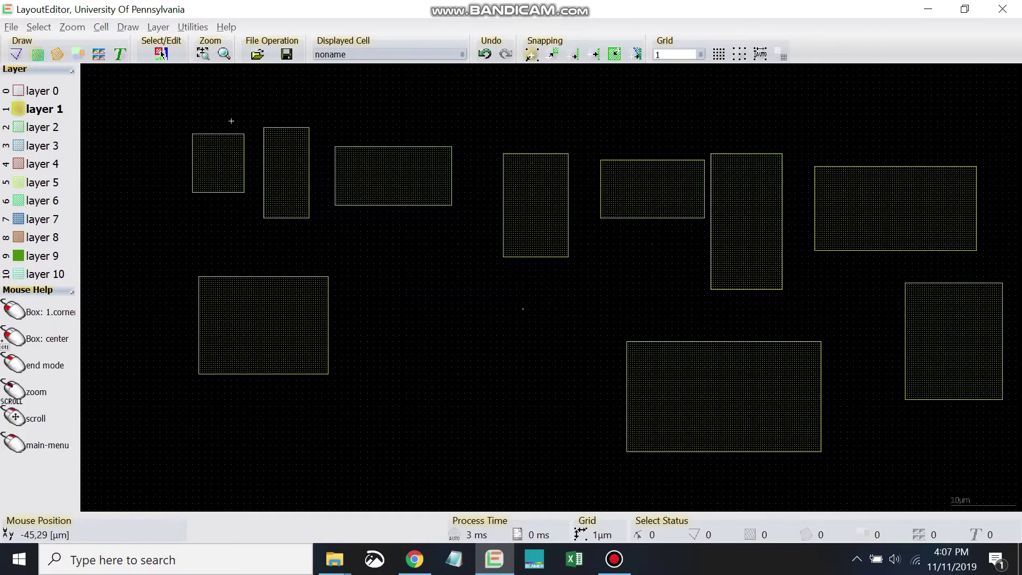
Step: End Box mode, window-select all ten rectangles and delete them
{"action": "right_click", "coordinate": [166, 126]}
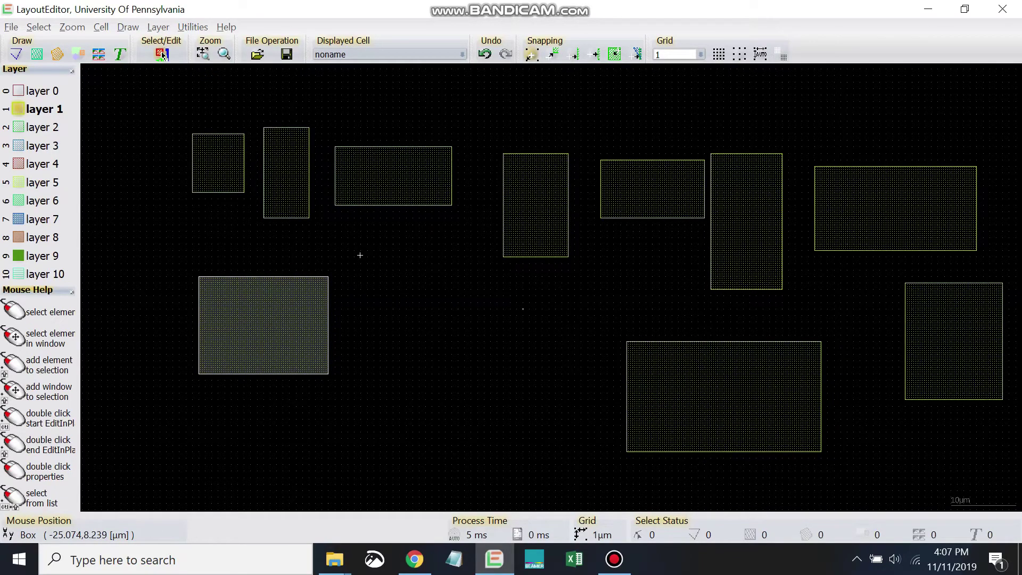
{"action": "left_click_drag", "start_coordinate": [115, 107], "coordinate": [1019, 488]}
{"action": "key", "text": "Delete"}
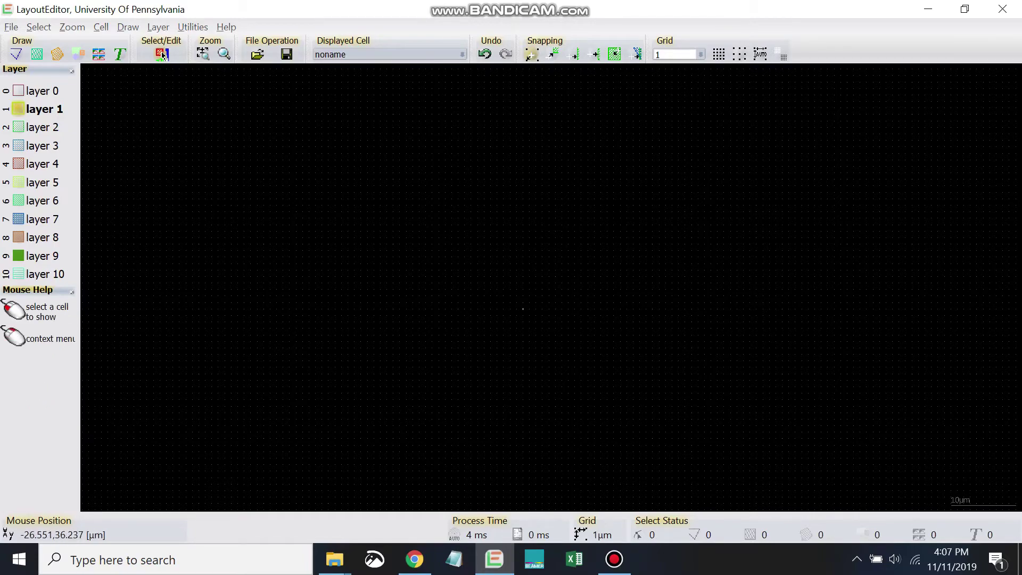
Step: Look through the Draw menu, close it, and re-enter Box mode with B
{"action": "left_click", "coordinate": [128, 27]}
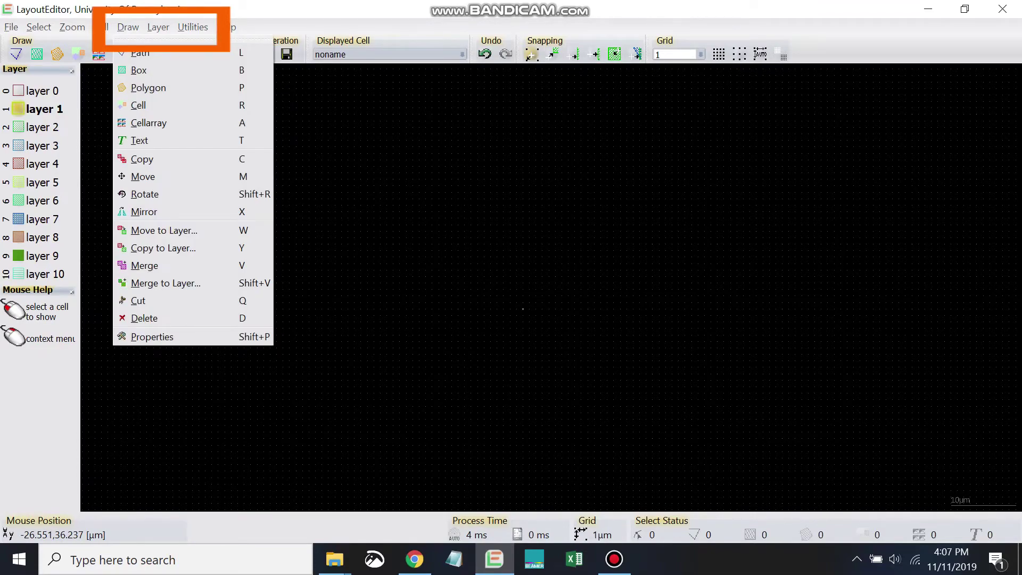
{"action": "mouse_move", "coordinate": [71, 27]}
{"action": "left_click", "coordinate": [162, 55]}
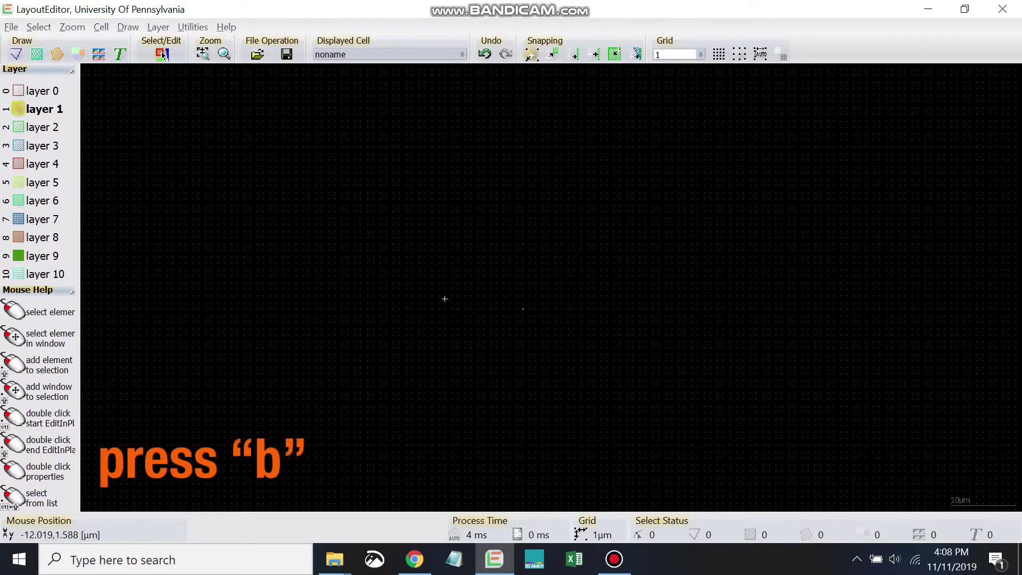
{"action": "key", "text": "b"}
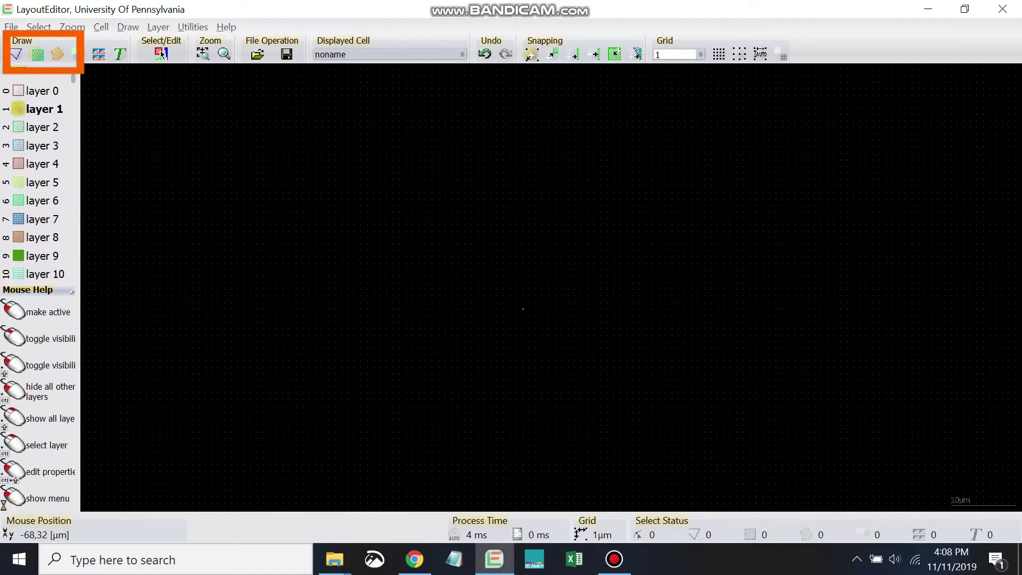
Step: Draw five rectangles in a row across the top-left and top-centre of the canvas
{"action": "left_click", "coordinate": [38, 54]}
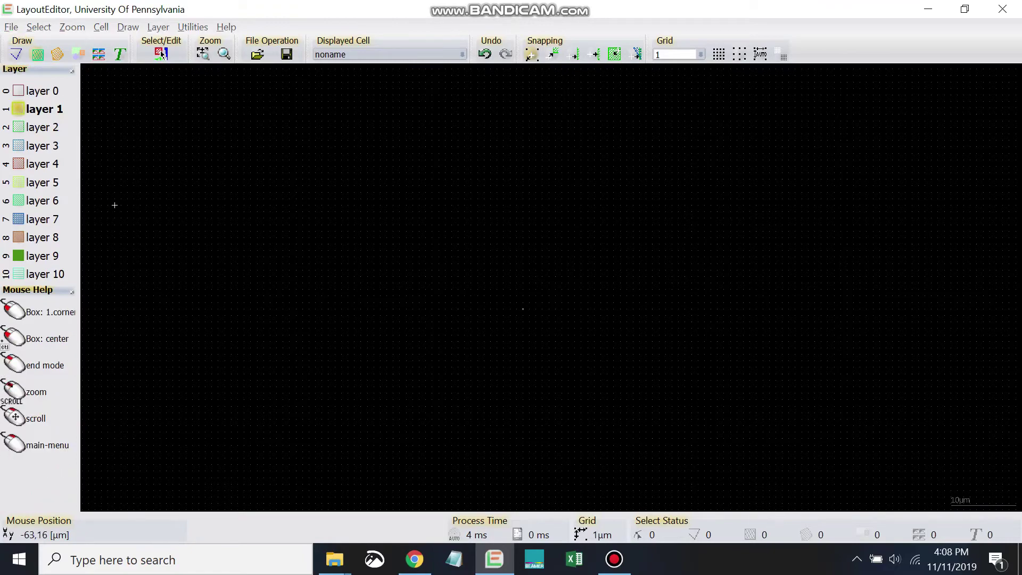
{"action": "left_click", "coordinate": [153, 108]}
{"action": "left_click", "coordinate": [225, 225]}
{"action": "left_click", "coordinate": [250, 121]}
{"action": "left_click", "coordinate": [348, 224]}
{"action": "left_click", "coordinate": [374, 114]}
{"action": "left_click", "coordinate": [425, 296]}
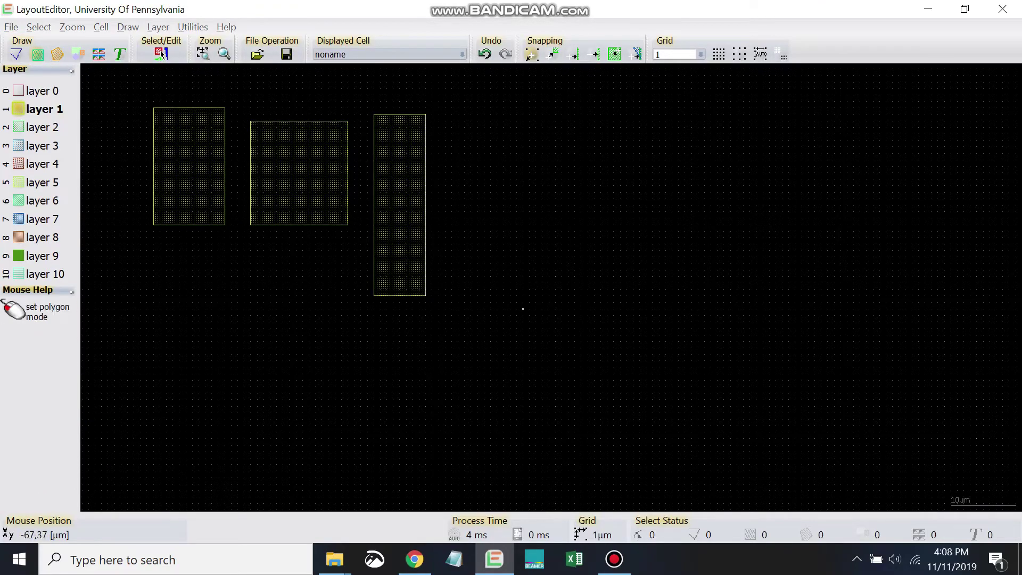
{"action": "left_click", "coordinate": [451, 134]}
{"action": "left_click", "coordinate": [594, 237]}
{"action": "left_click", "coordinate": [601, 160]}
{"action": "left_click", "coordinate": [698, 277]}
Step: Draw five overlapping rectangles around the centre and upper right
{"action": "left_click", "coordinate": [672, 367]}
{"action": "left_click", "coordinate": [555, 217]}
{"action": "left_click", "coordinate": [503, 387]}
{"action": "left_click", "coordinate": [413, 211]}
{"action": "left_click", "coordinate": [808, 347]}
{"action": "left_click", "coordinate": [678, 217]}
{"action": "left_click", "coordinate": [679, 101]}
{"action": "left_click", "coordinate": [802, 198]}
{"action": "left_click", "coordinate": [847, 107]}
{"action": "left_click", "coordinate": [1016, 237]}
Step: Add tall right, wide lower-right, bottom-centre, narrow bottom and wide left rectangles
{"action": "left_click", "coordinate": [977, 414]}
{"action": "left_click", "coordinate": [912, 230]}
{"action": "left_click", "coordinate": [731, 438]}
{"action": "left_click", "coordinate": [957, 335]}
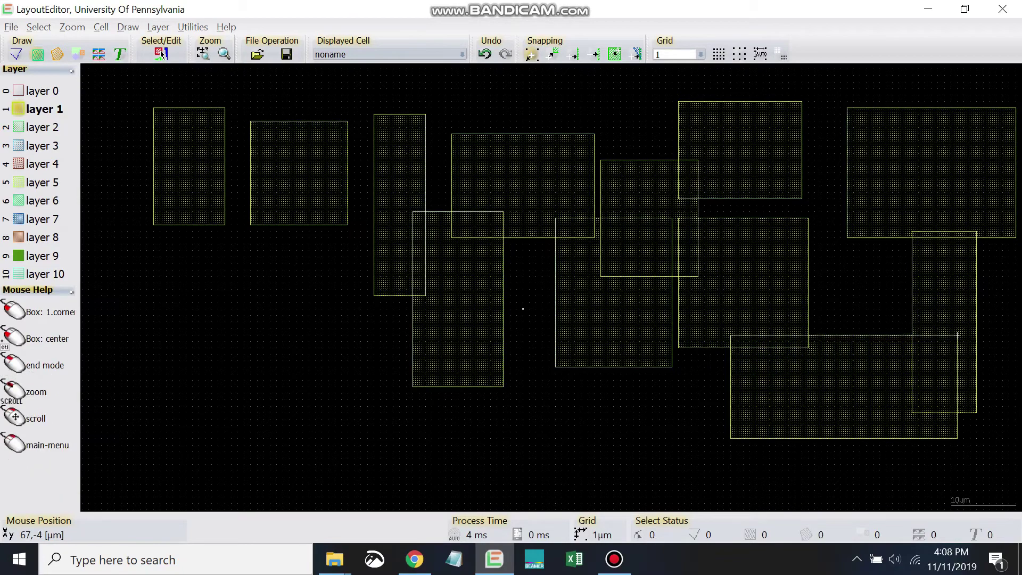
{"action": "left_click", "coordinate": [679, 509]}
{"action": "left_click", "coordinate": [595, 386]}
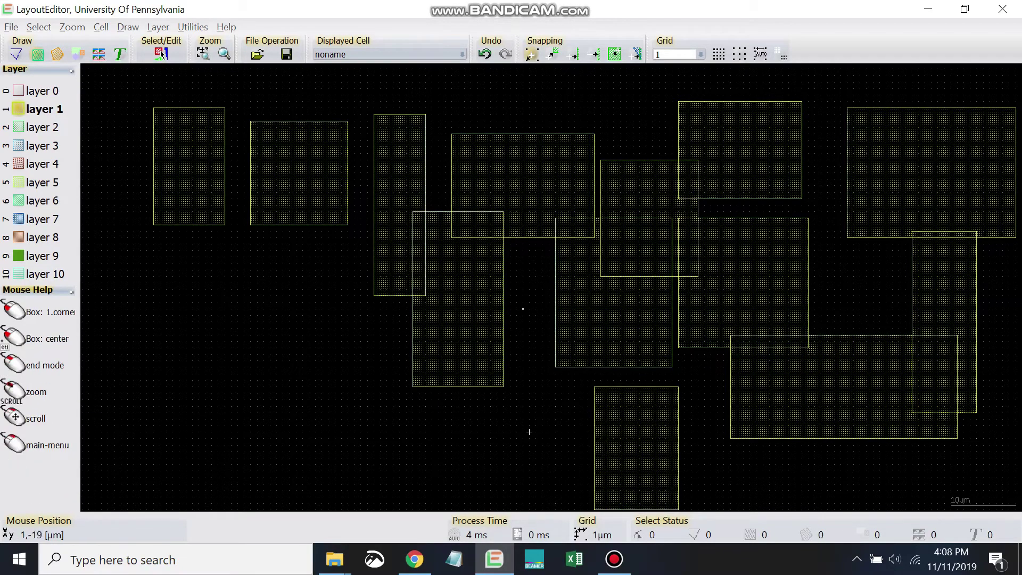
{"action": "left_click", "coordinate": [556, 497]}
{"action": "left_click", "coordinate": [510, 380]}
{"action": "left_click", "coordinate": [121, 244]}
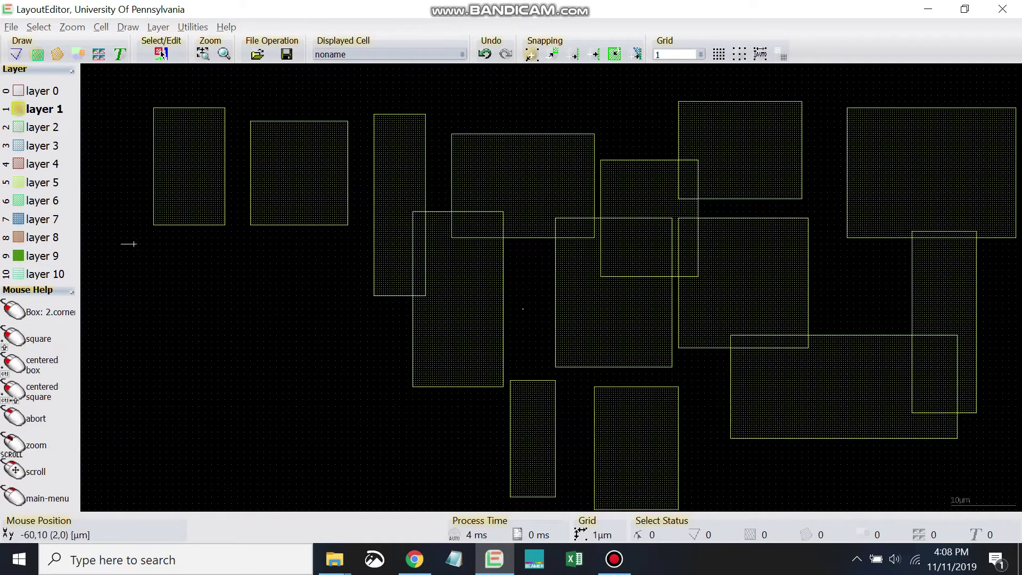
{"action": "left_click", "coordinate": [348, 342]}
Step: Fill the lower left with five more rectangles, including a small thin one and an overlapping one
{"action": "left_click", "coordinate": [121, 366]}
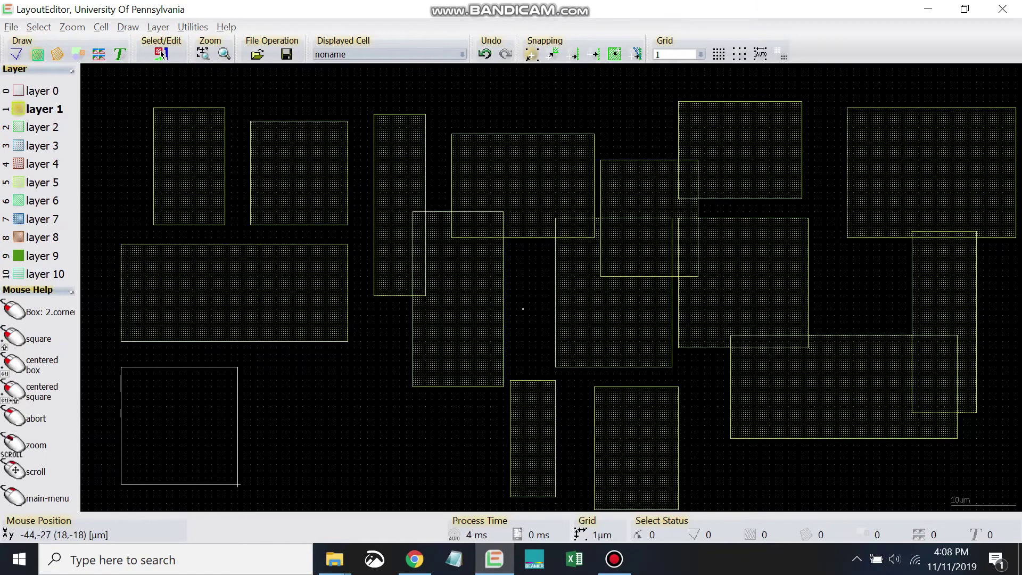
{"action": "left_click", "coordinate": [244, 484]}
{"action": "left_click", "coordinate": [263, 497]}
{"action": "left_click", "coordinate": [367, 354]}
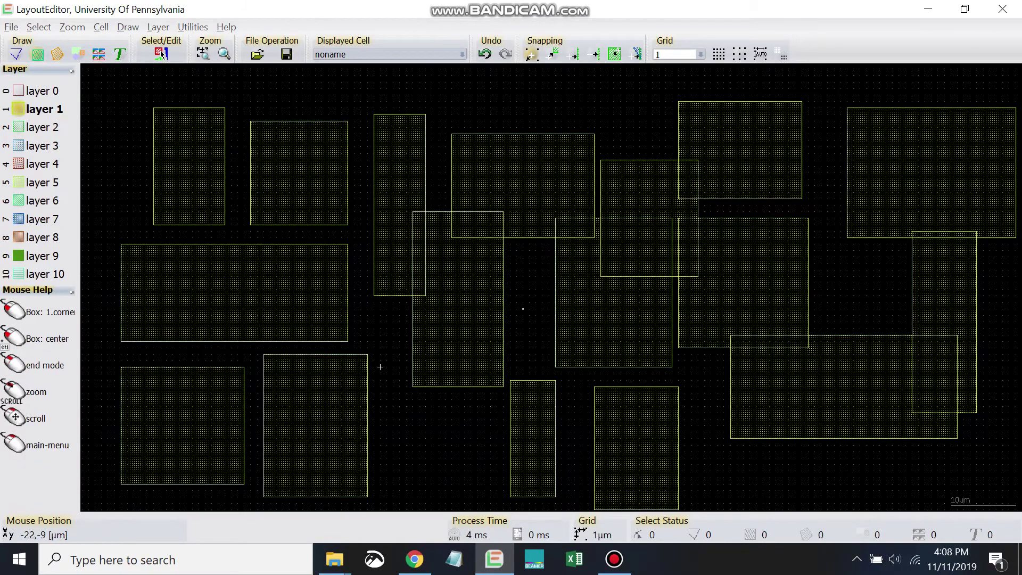
{"action": "left_click", "coordinate": [387, 478]}
{"action": "left_click", "coordinate": [406, 419]}
{"action": "left_click", "coordinate": [497, 484]}
{"action": "left_click", "coordinate": [439, 367]}
{"action": "left_click", "coordinate": [289, 296]}
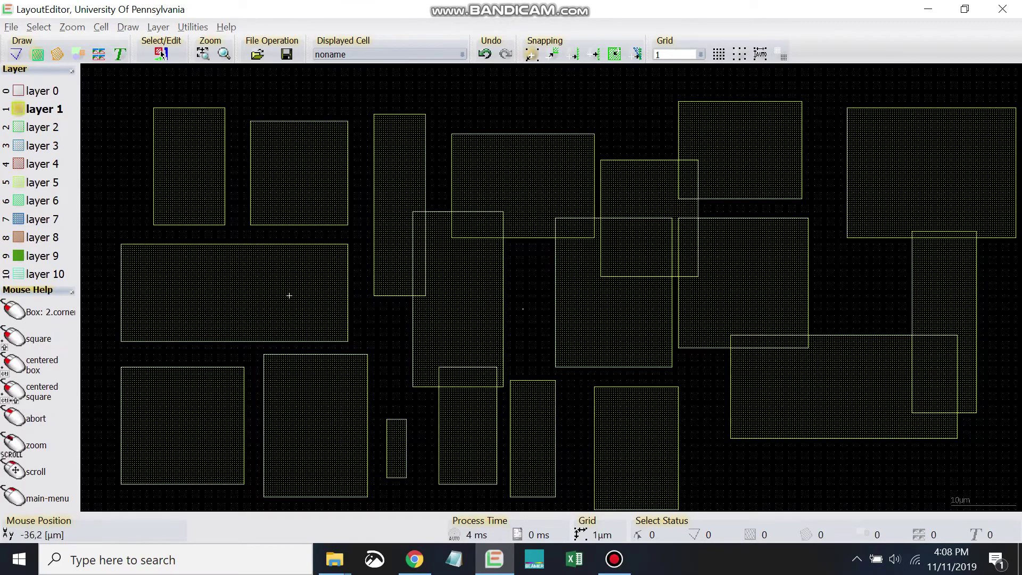
{"action": "left_click", "coordinate": [400, 380]}
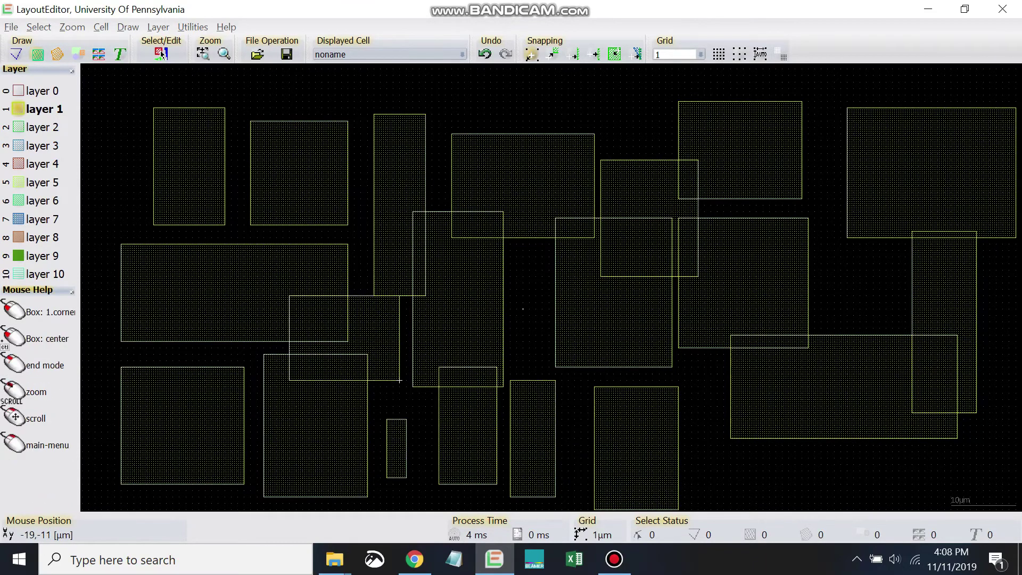
Step: Add a final overlapping bottom-centre rectangle and small rectangles at the top and right
{"action": "left_click", "coordinate": [756, 497]}
{"action": "left_click", "coordinate": [639, 419]}
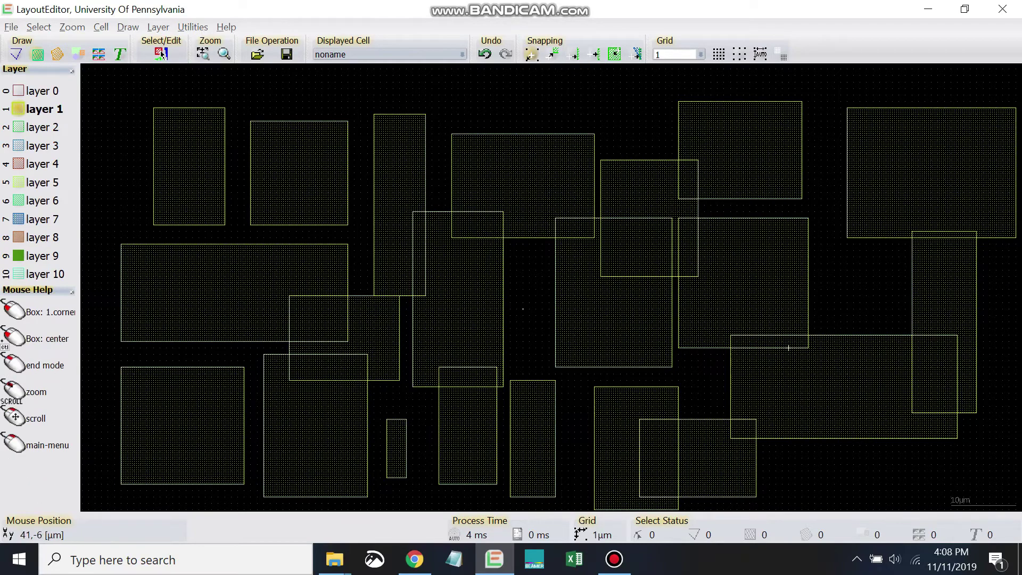
{"action": "left_click", "coordinate": [569, 89]}
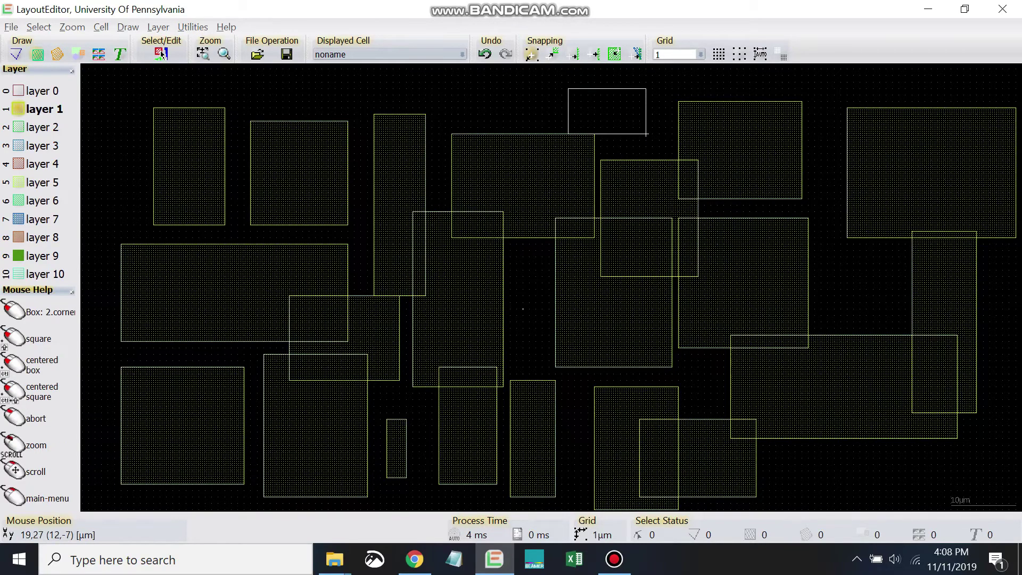
{"action": "left_click", "coordinate": [653, 134]}
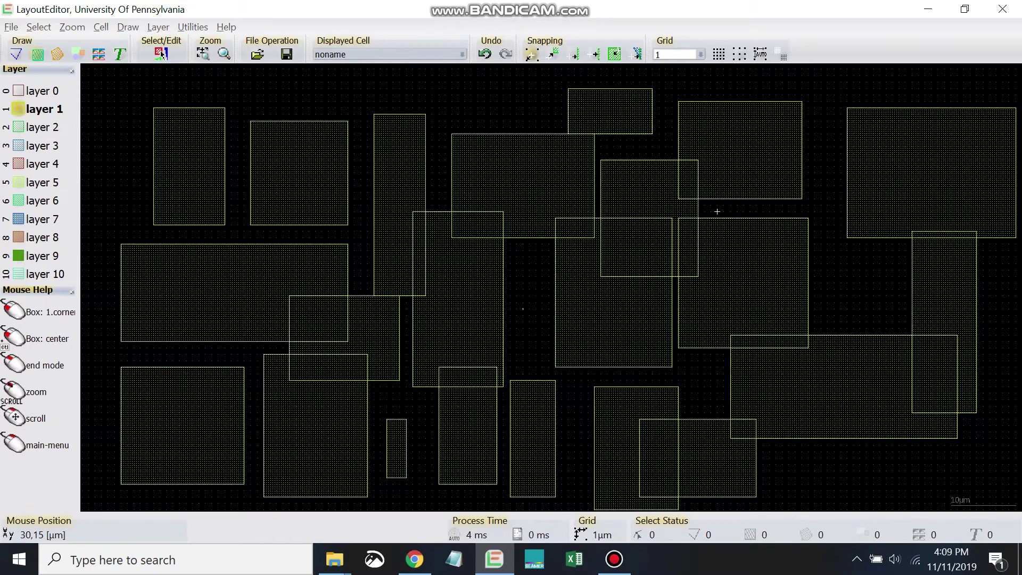
{"action": "left_click", "coordinate": [886, 315]}
{"action": "left_click", "coordinate": [841, 258]}
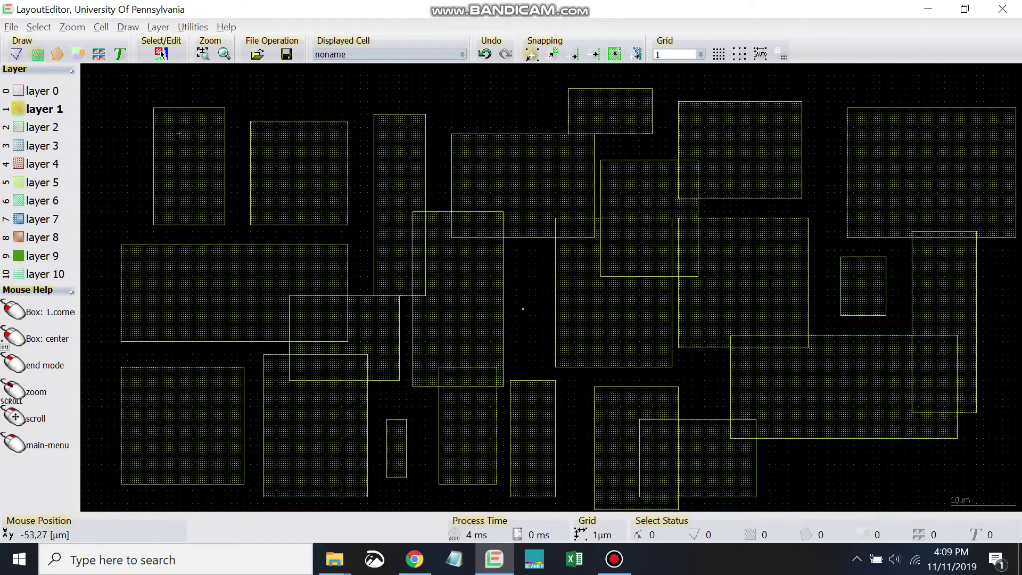
Step: Leave Box mode with Escape and try a selection window over part of the layout
{"action": "key", "text": "Escape"}
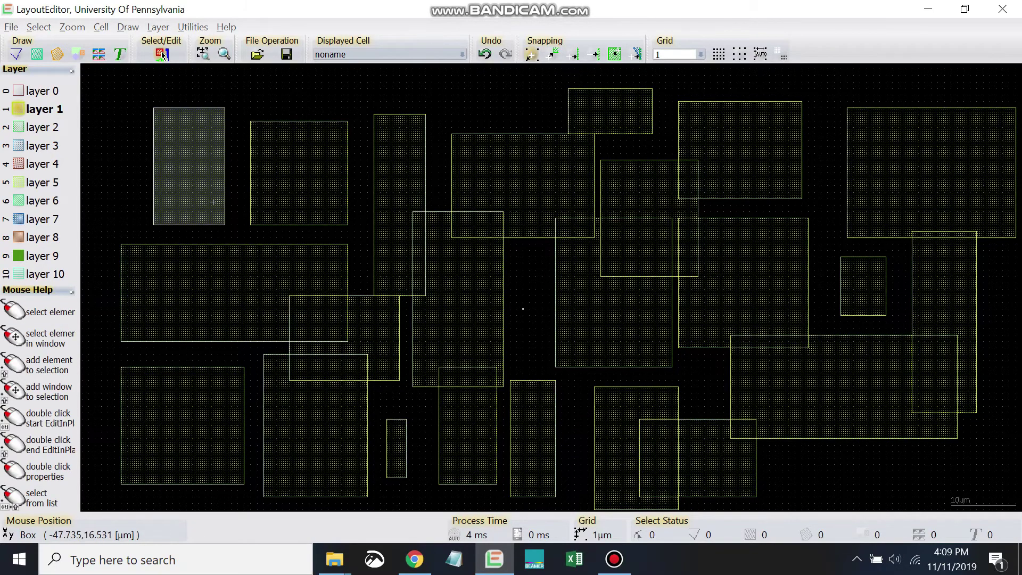
{"action": "left_click_drag", "start_coordinate": [547, 377], "coordinate": [525, 320]}
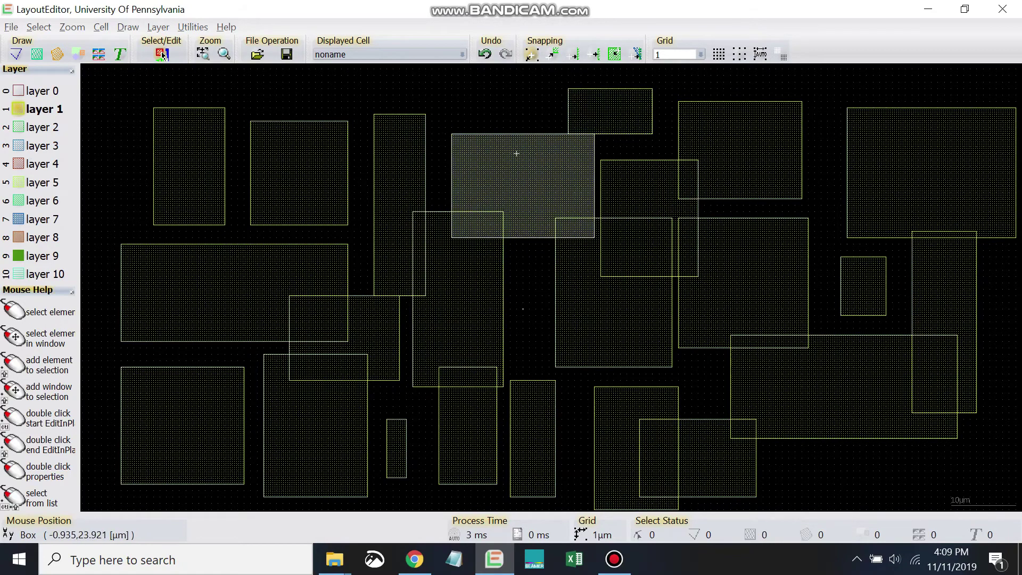